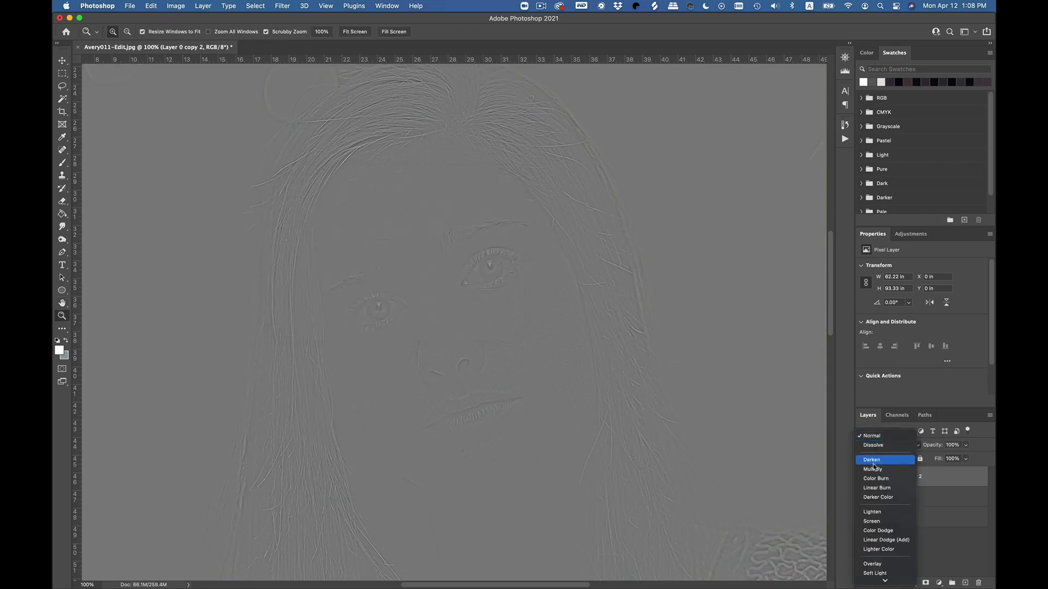
Step: Change the blend mode of Layer 0 copy 2, and apply a filter to a lassoed facial skin area on Layer 0 copy
{"action": "left_click", "coordinate": [879, 540]}
{"action": "left_click", "coordinate": [896, 498]}
{"action": "key", "text": "l"}
{"action": "mouse_move", "coordinate": [436, 289]}
{"action": "left_mouse_down"}
{"action": "mouse_move", "coordinate": [420, 326]}
{"action": "mouse_move", "coordinate": [431, 298]}
{"action": "mouse_move", "coordinate": [567, 362]}
{"action": "mouse_move", "coordinate": [521, 367]}
{"action": "mouse_move", "coordinate": [478, 299]}
{"action": "left_mouse_up"}
{"action": "left_click", "coordinate": [282, 6]}
{"action": "left_click", "coordinate": [447, 183]}
{"action": "key", "text": "Return"}
Step: Lasso further skin areas on Layer 0 copy around the forehead, cheek, mouth and chin for smoothing
{"action": "mouse_move", "coordinate": [351, 164]}
{"action": "left_mouse_down"}
{"action": "mouse_move", "coordinate": [491, 227]}
{"action": "mouse_move", "coordinate": [355, 262]}
{"action": "left_mouse_up"}
{"action": "left_click_drag", "start_coordinate": [416, 328], "coordinate": [413, 354]}
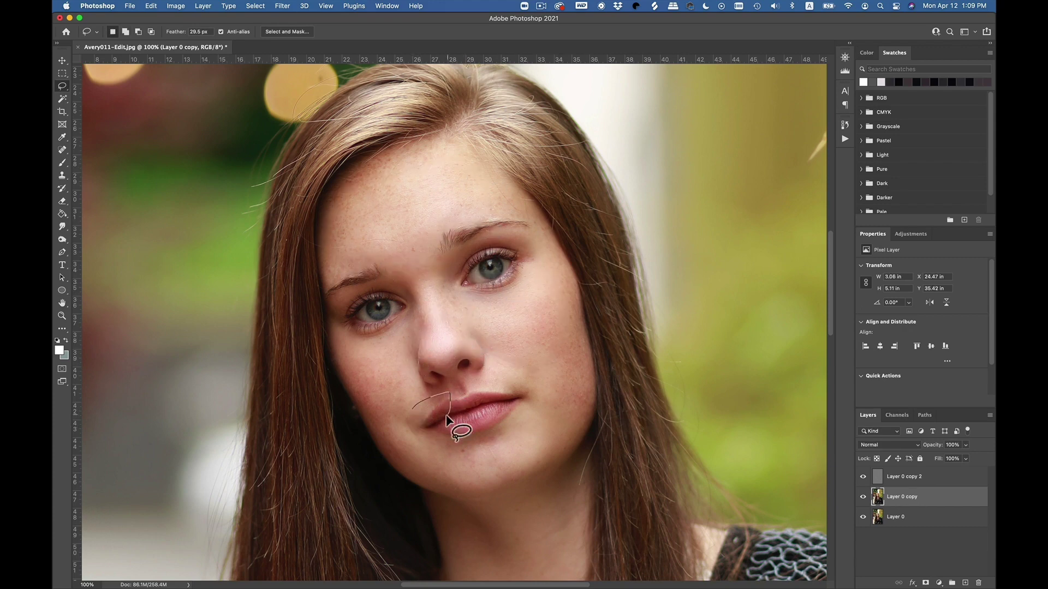
{"action": "mouse_move", "coordinate": [436, 470]}
{"action": "left_mouse_down"}
{"action": "mouse_move", "coordinate": [417, 434]}
{"action": "mouse_move", "coordinate": [535, 416]}
{"action": "mouse_move", "coordinate": [536, 460]}
{"action": "left_mouse_up"}
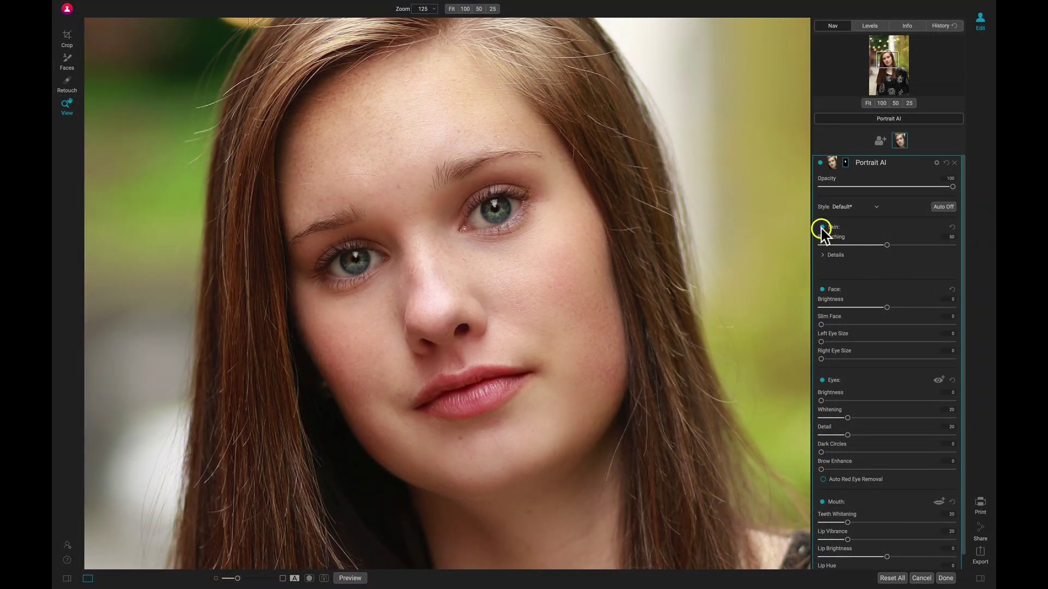
Step: Switch to ON1 Portrait AI and compare the portrait with the Skin adjustments turned off and on
{"action": "left_click", "coordinate": [821, 227]}
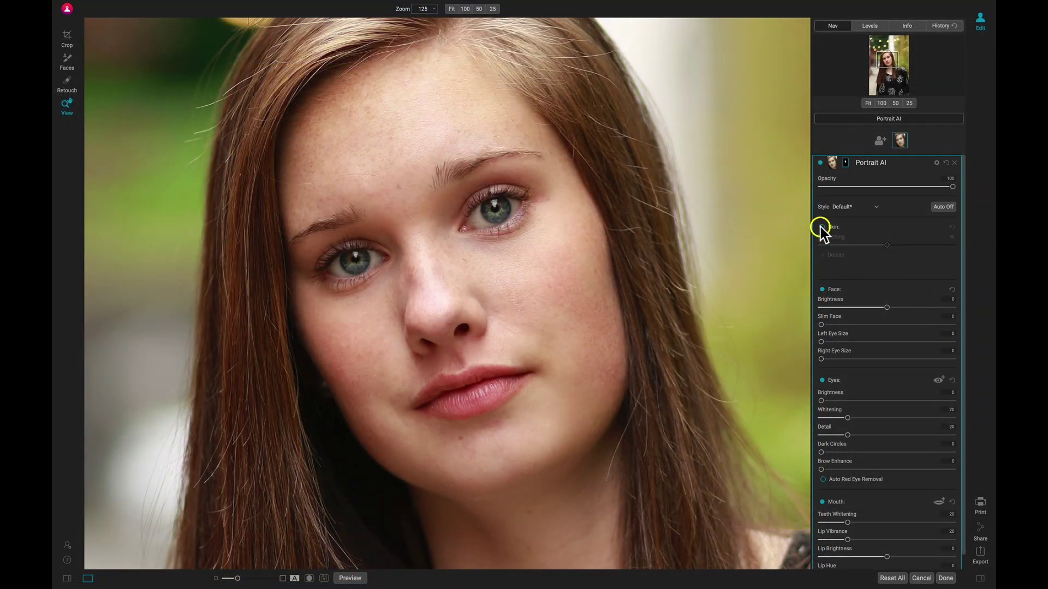
{"action": "left_click", "coordinate": [821, 227]}
{"action": "left_click", "coordinate": [821, 227]}
{"action": "left_click", "coordinate": [821, 227]}
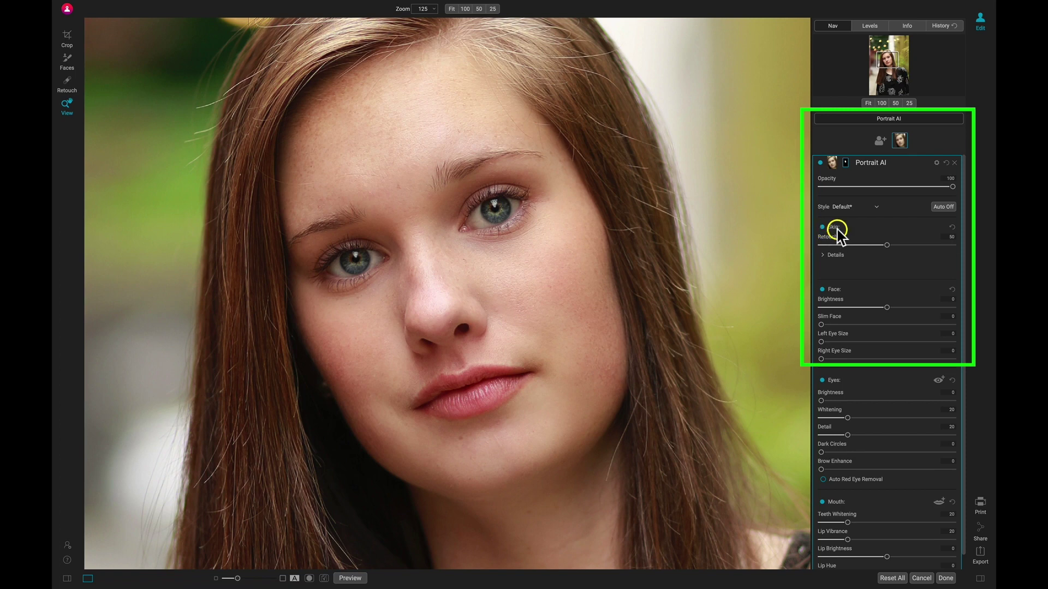
Step: Expand the Skin details and set Blemishes to 66, Detail to 59, Smoothing to 60, Shine to 63 and Retouching to 57
{"action": "left_click", "coordinate": [824, 255]}
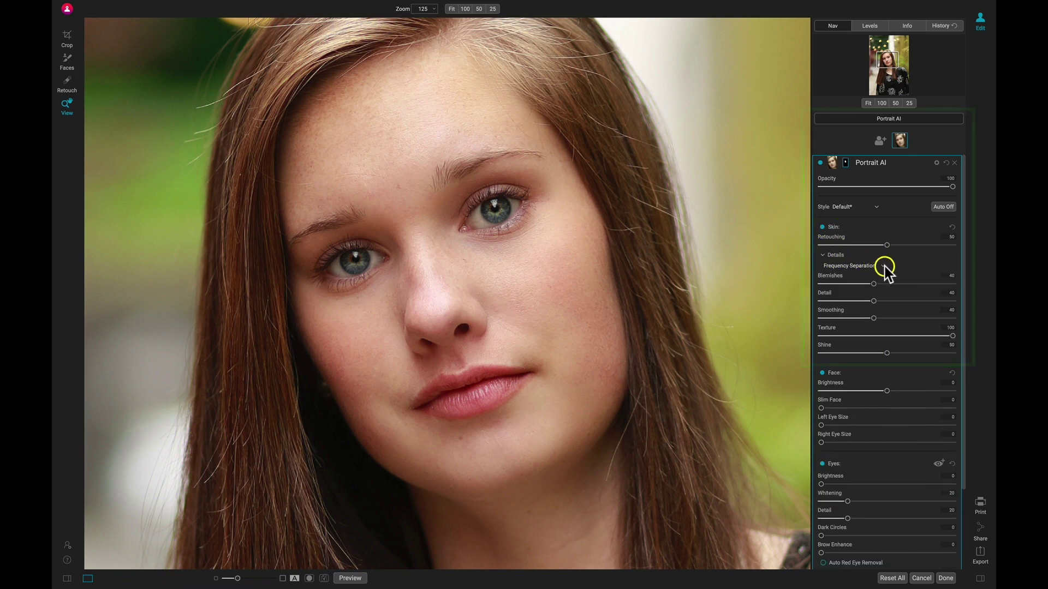
{"action": "left_click_drag", "start_coordinate": [874, 283], "coordinate": [898, 301]}
{"action": "left_click", "coordinate": [877, 319]}
{"action": "left_click_drag", "start_coordinate": [889, 355], "coordinate": [938, 353]}
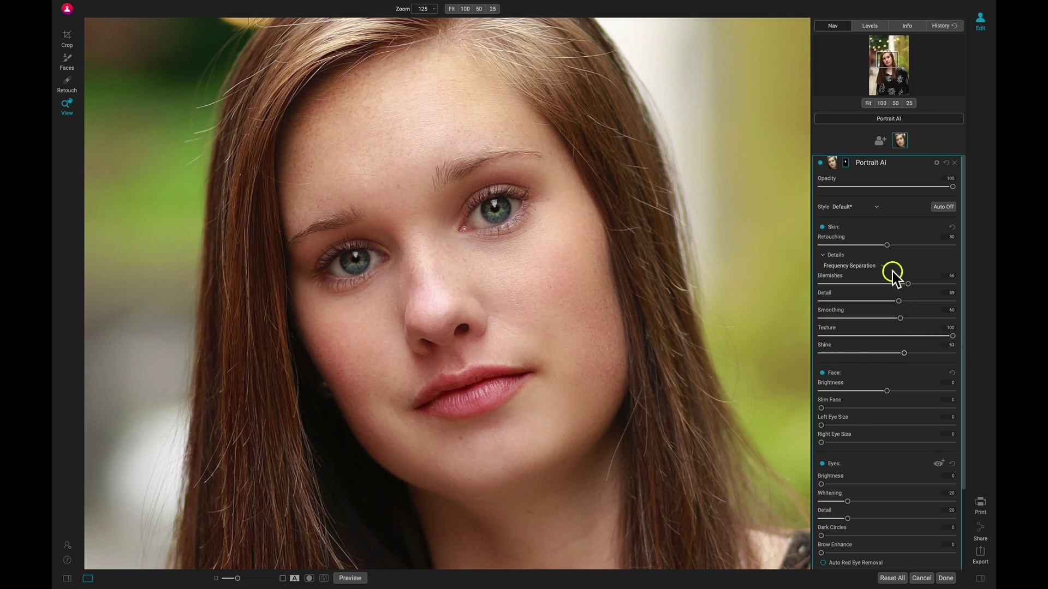
{"action": "mouse_move", "coordinate": [850, 248]}
{"action": "left_mouse_down"}
{"action": "mouse_move", "coordinate": [924, 246]}
{"action": "mouse_move", "coordinate": [846, 262]}
{"action": "mouse_move", "coordinate": [902, 257]}
{"action": "left_mouse_up"}
Step: Set the Eyes Whitening to 60, Detail to 44, Dark Circles to 47 and Brow Enhance to 51, and the overall Opacity to 76
{"action": "scroll", "coordinate": [895, 257], "scroll_direction": "down", "scroll_amount": 5}
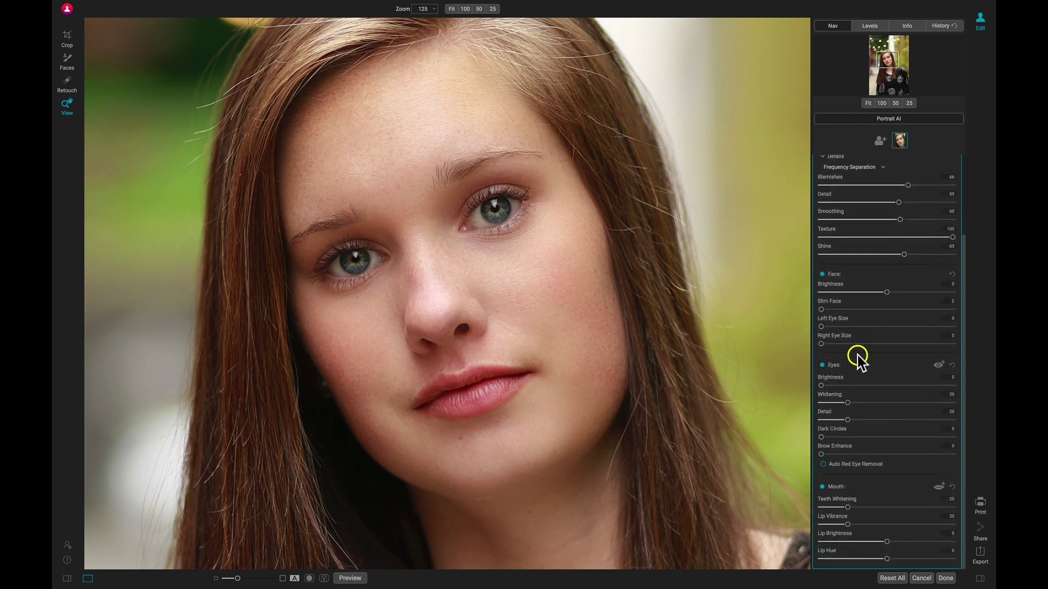
{"action": "left_click_drag", "start_coordinate": [848, 404], "coordinate": [887, 420]}
{"action": "left_click_drag", "start_coordinate": [820, 437], "coordinate": [883, 437]}
{"action": "left_click_drag", "start_coordinate": [821, 454], "coordinate": [888, 454]}
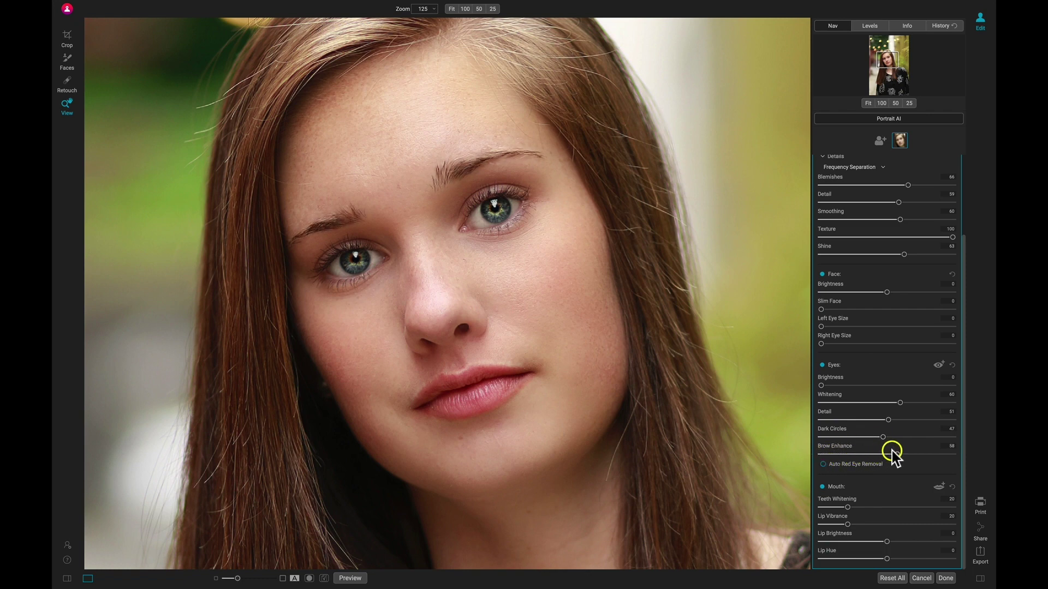
{"action": "mouse_move", "coordinate": [914, 187]}
{"action": "left_mouse_down"}
{"action": "mouse_move", "coordinate": [835, 191]}
{"action": "mouse_move", "coordinate": [954, 190]}
{"action": "mouse_move", "coordinate": [887, 196]}
{"action": "mouse_move", "coordinate": [929, 192]}
{"action": "left_mouse_up"}
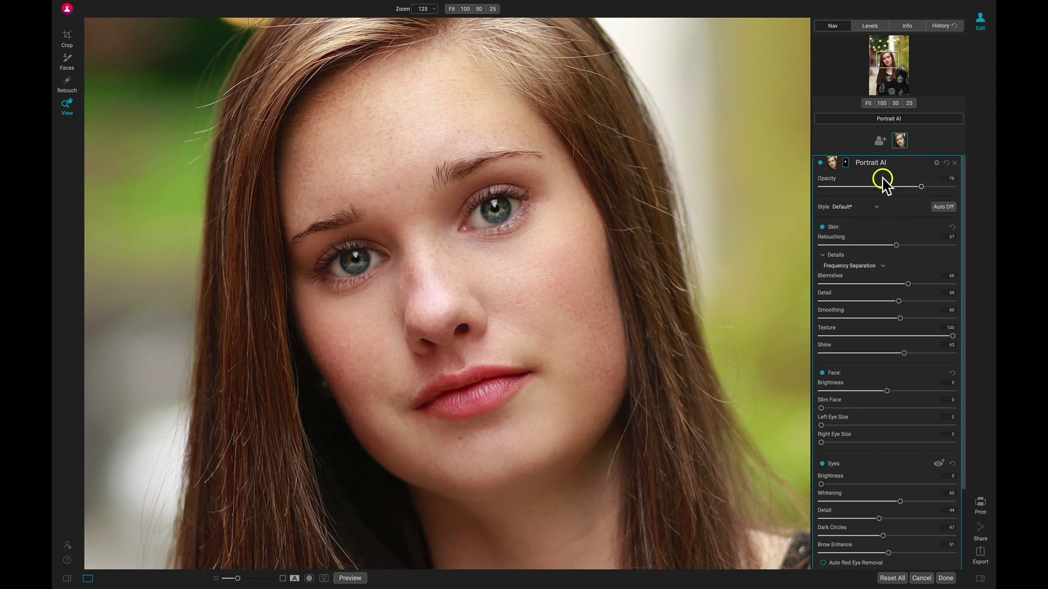
Step: Compare the retouched portrait with the original by hiding and showing the whole Portrait AI effect
{"action": "left_click", "coordinate": [820, 162]}
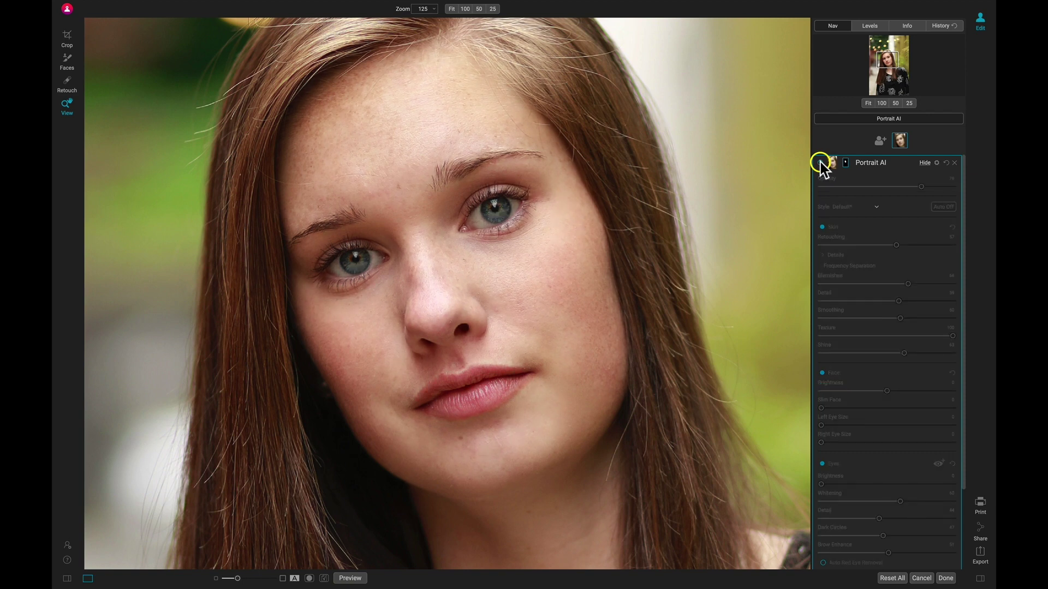
{"action": "left_click", "coordinate": [820, 163]}
{"action": "left_click", "coordinate": [820, 163]}
{"action": "left_click", "coordinate": [820, 162]}
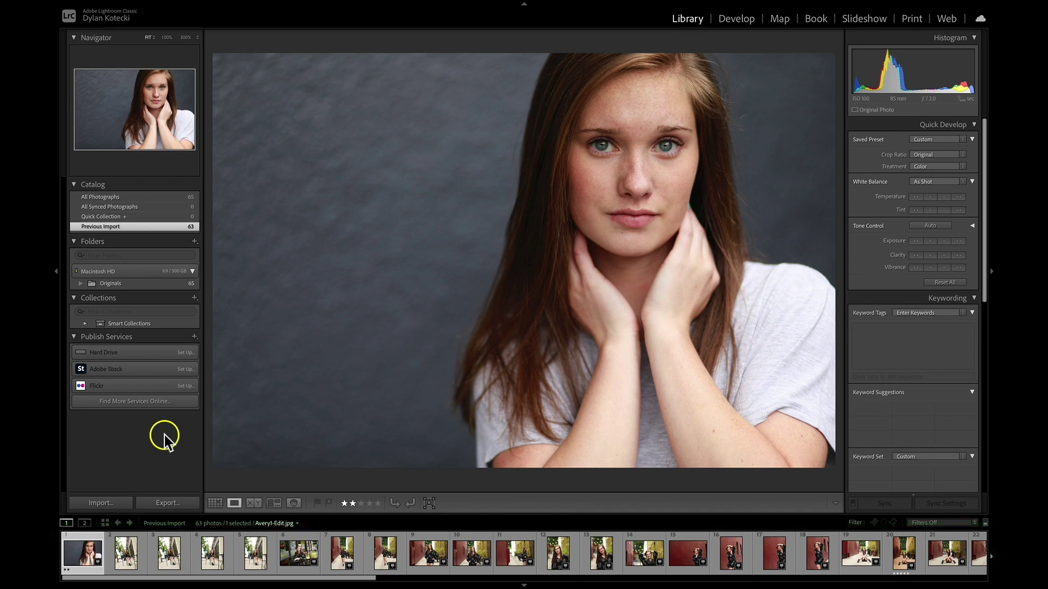
Step: Switch to Lightroom Classic and send all imported photos to ON1 Portrait AI Standalone 2021, choosing JPEG (No Layers) as the copy format
{"action": "key", "text": "super+a"}
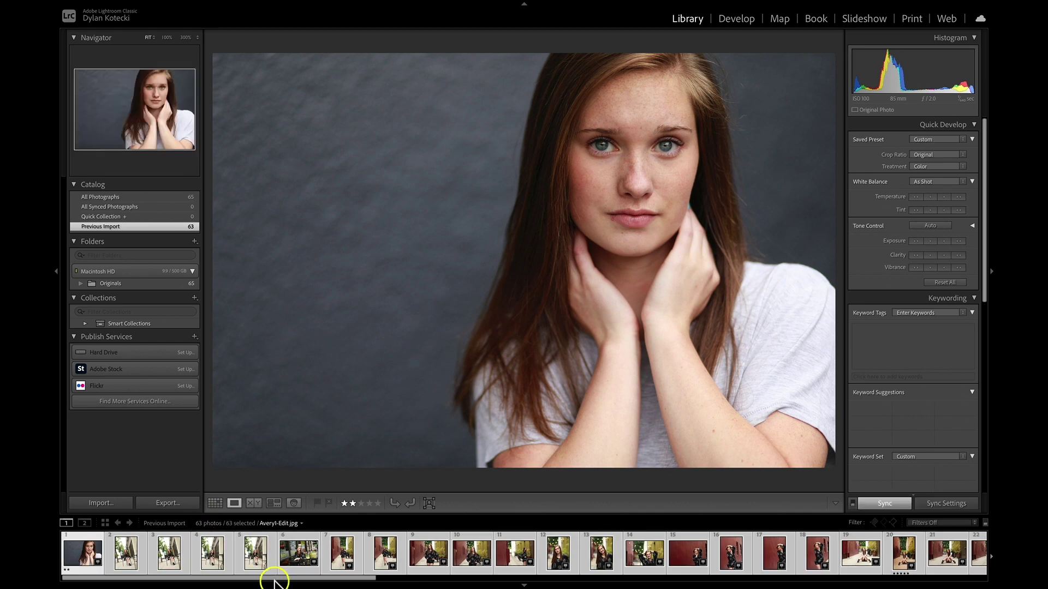
{"action": "left_click", "coordinate": [153, 5]}
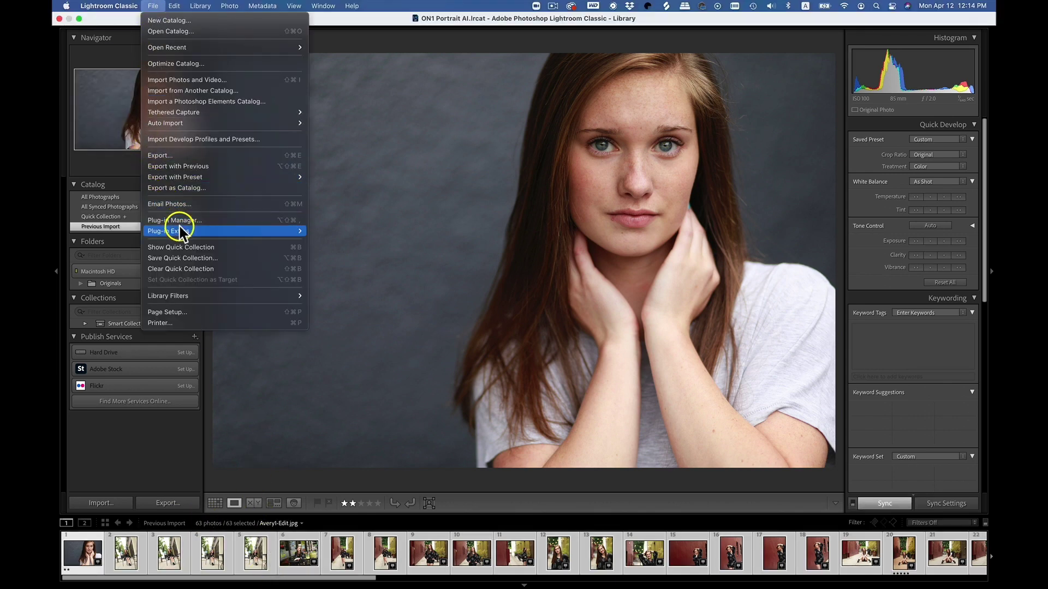
{"action": "mouse_move", "coordinate": [180, 231]}
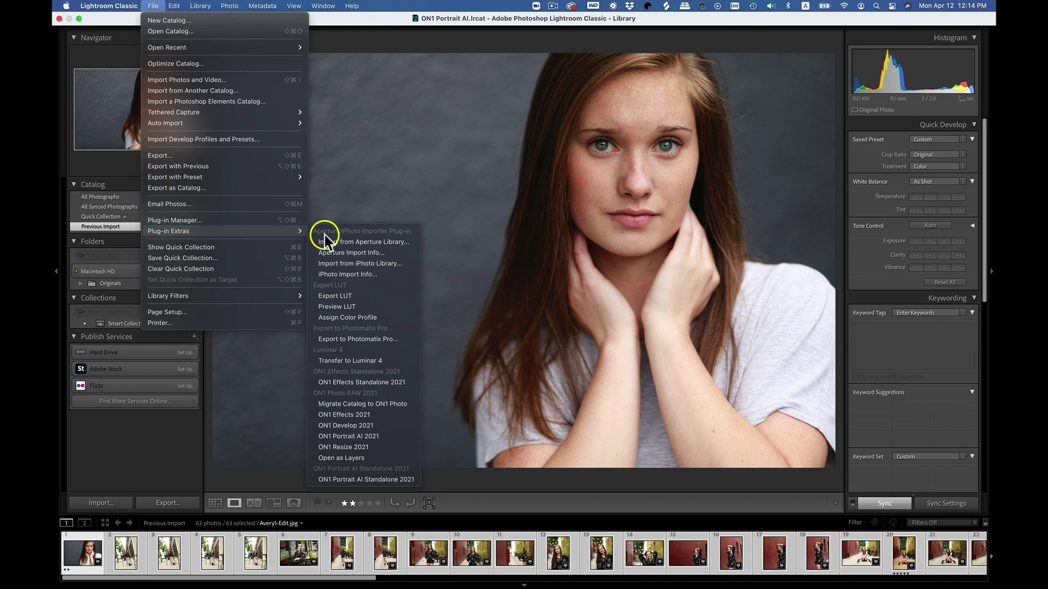
{"action": "left_click", "coordinate": [317, 480]}
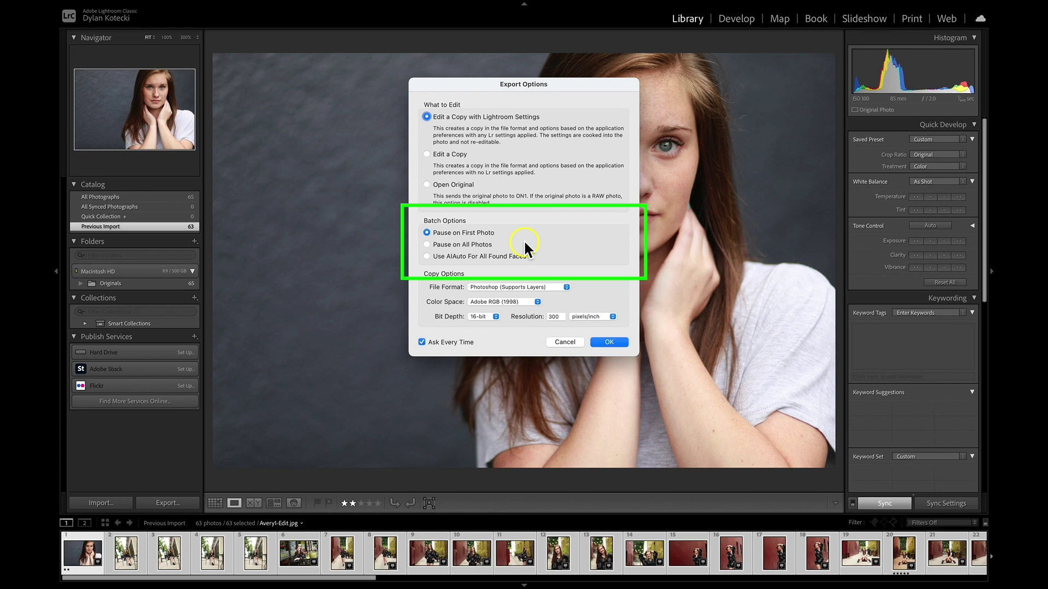
{"action": "left_click", "coordinate": [551, 285]}
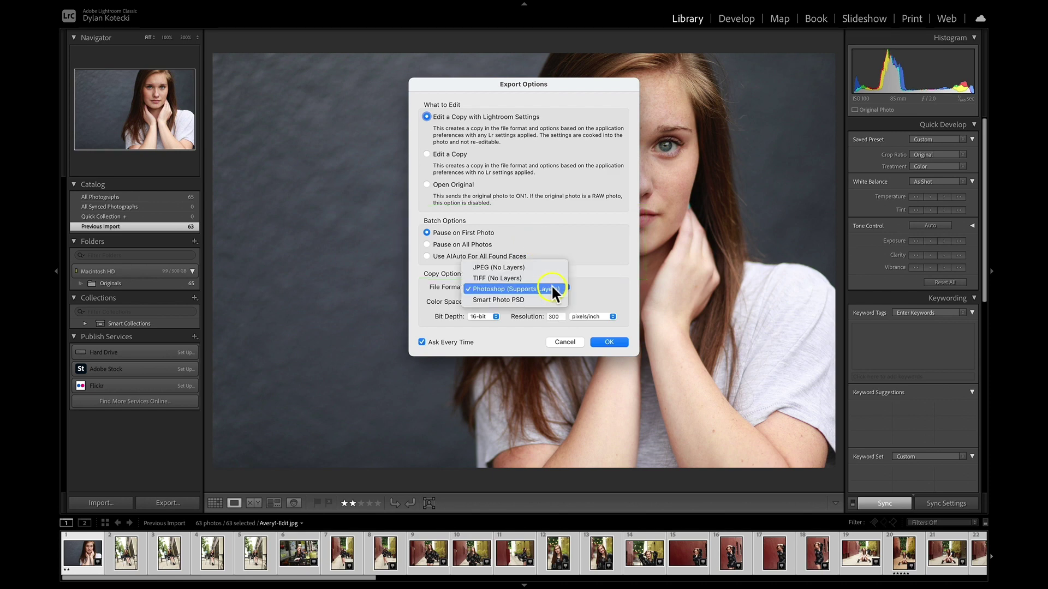
{"action": "left_click", "coordinate": [532, 265]}
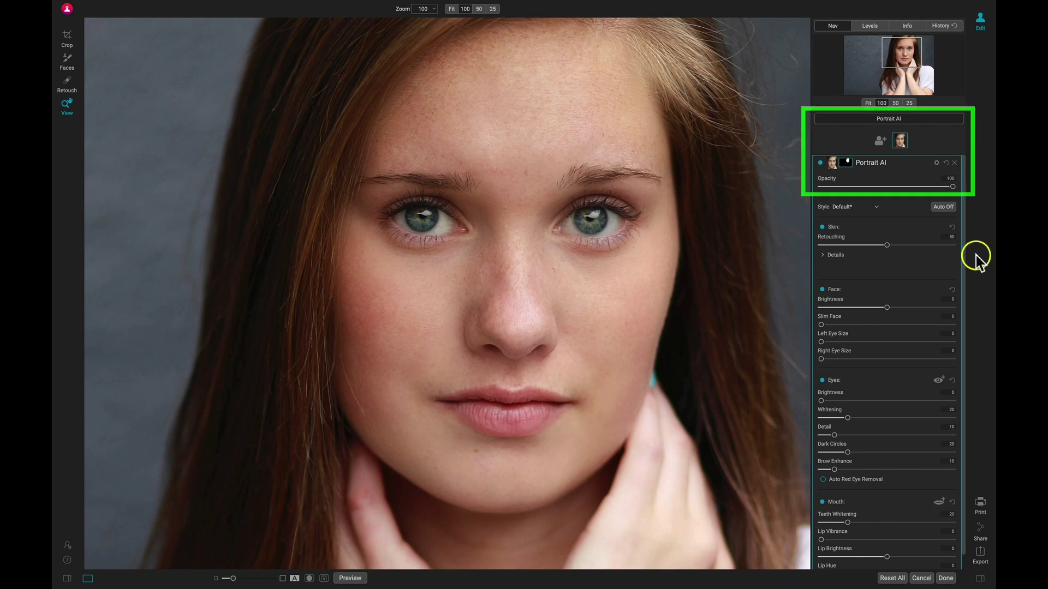
Step: Check the automatic retouching on the first batch photo by turning the face's Portrait AI adjustments off and on
{"action": "left_click", "coordinate": [820, 163]}
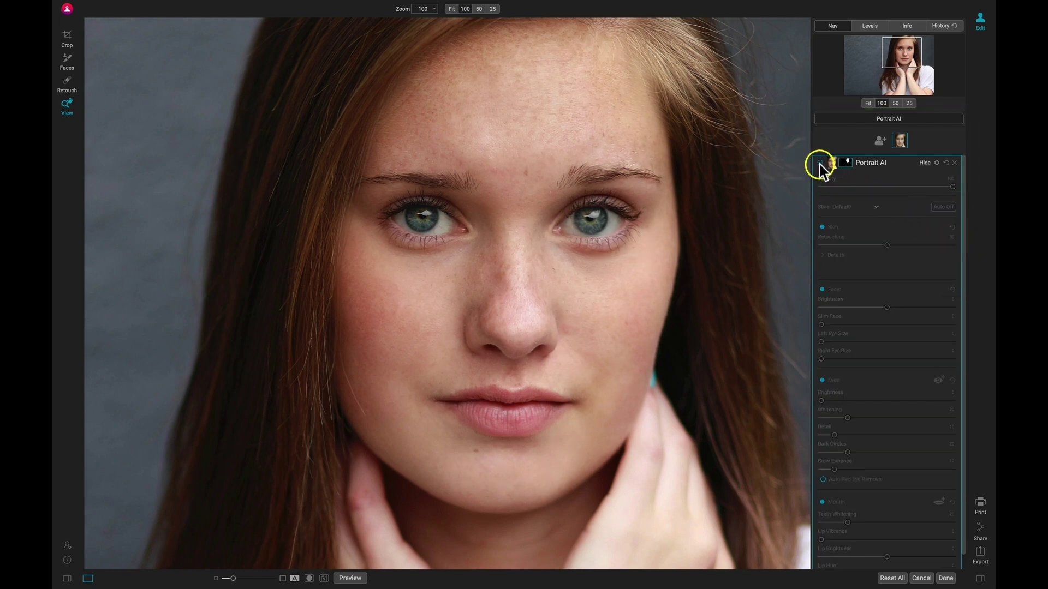
{"action": "left_click", "coordinate": [821, 164]}
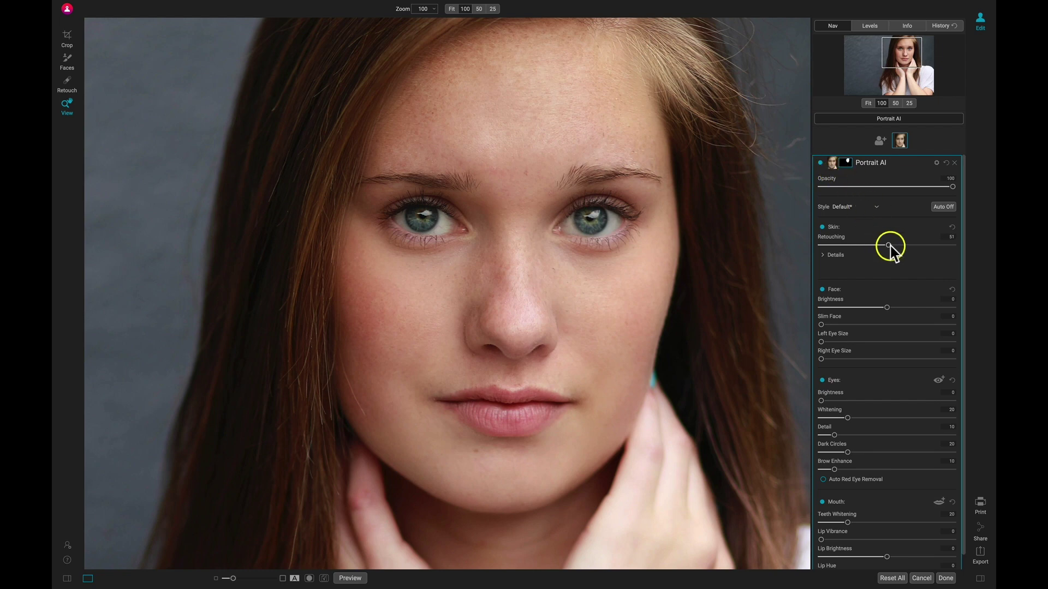
Step: Set Skin Retouching to 69, and the Eyes Whitening to 51, Detail to 29, Dark Circles to 45 and Brow Enhance to 38
{"action": "mouse_move", "coordinate": [910, 246]}
{"action": "left_mouse_down"}
{"action": "mouse_move", "coordinate": [930, 249]}
{"action": "mouse_move", "coordinate": [842, 246]}
{"action": "mouse_move", "coordinate": [911, 247]}
{"action": "left_mouse_up"}
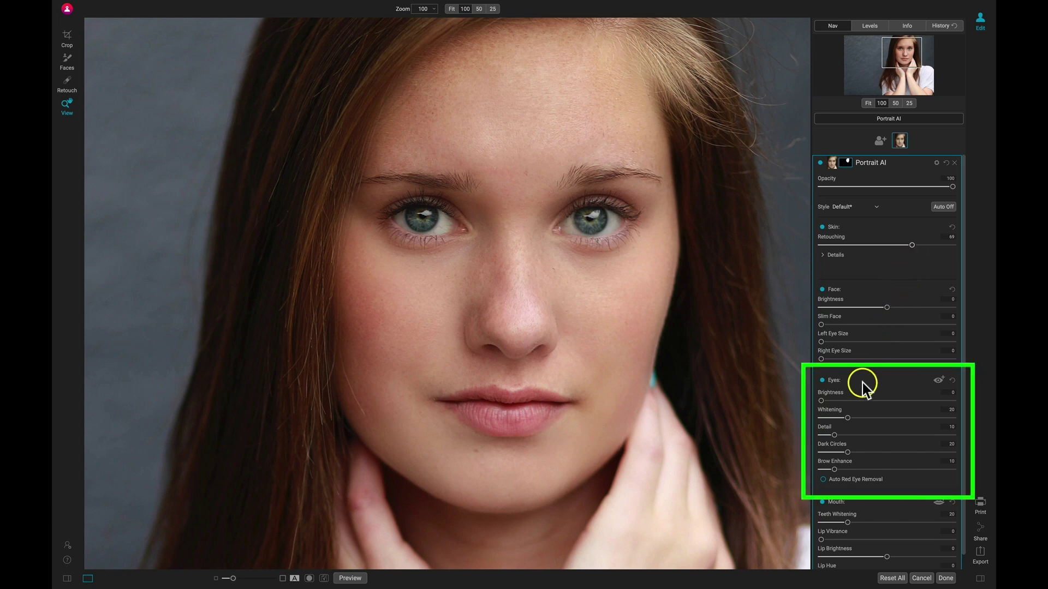
{"action": "left_click_drag", "start_coordinate": [847, 418], "coordinate": [866, 418]}
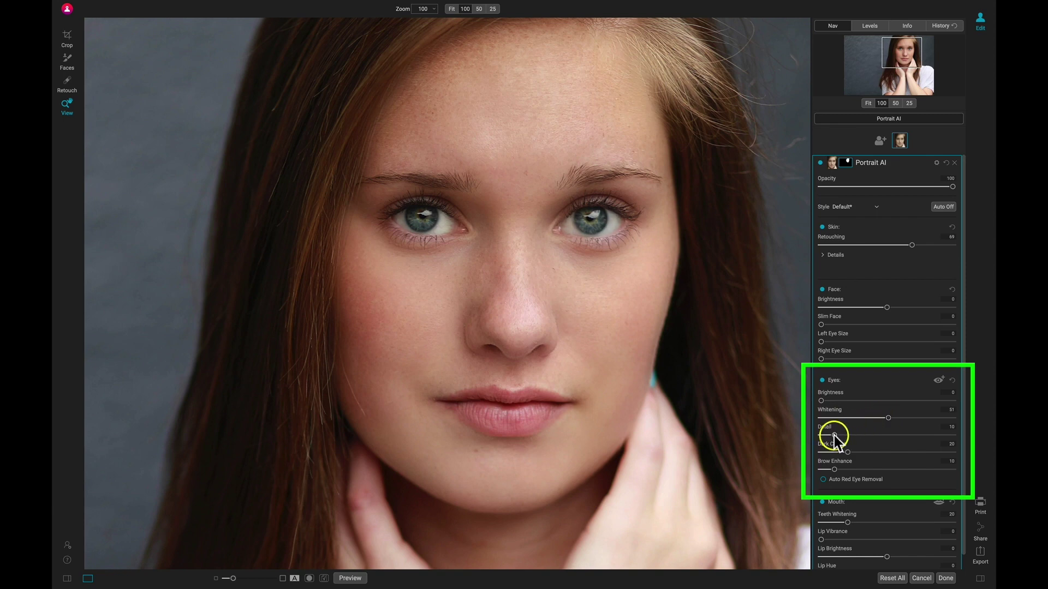
{"action": "left_click_drag", "start_coordinate": [834, 434], "coordinate": [881, 455]}
{"action": "left_click", "coordinate": [869, 470]}
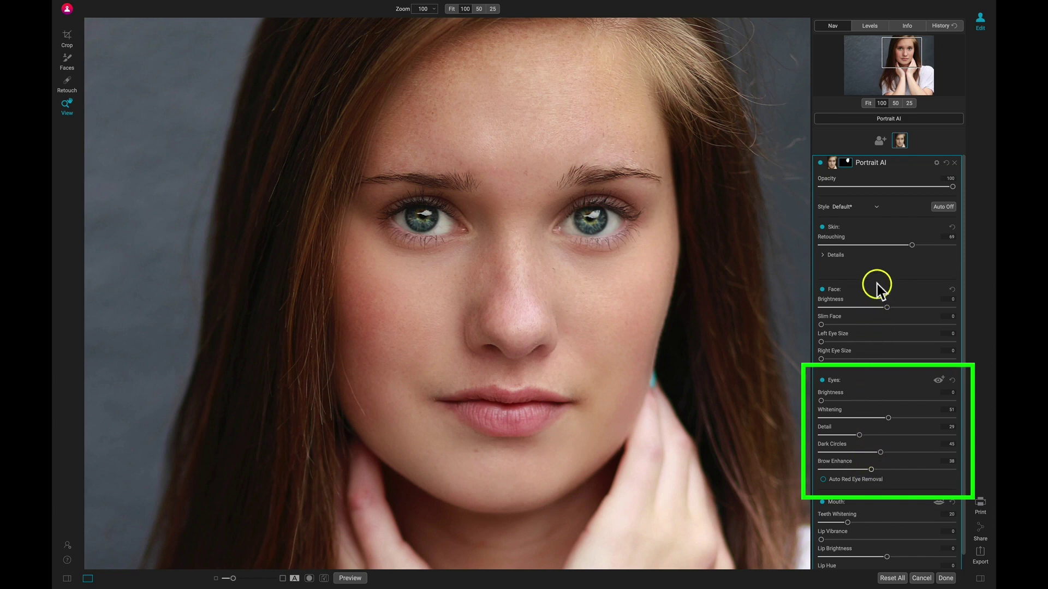
Step: Compare the first batch photo before and after the adjusted skin and eye retouching
{"action": "left_click", "coordinate": [820, 163]}
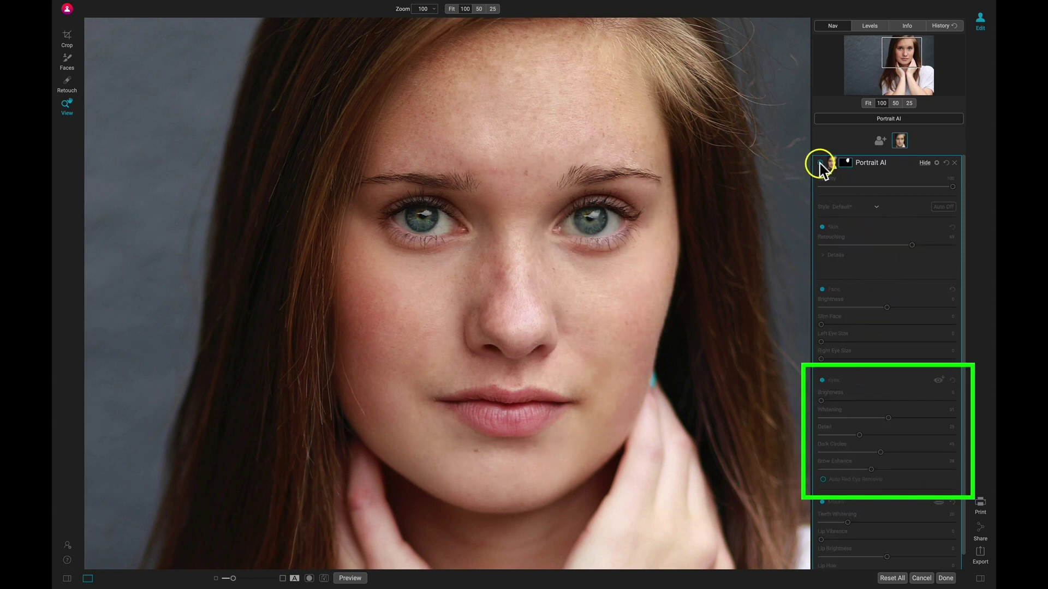
{"action": "left_click", "coordinate": [820, 163]}
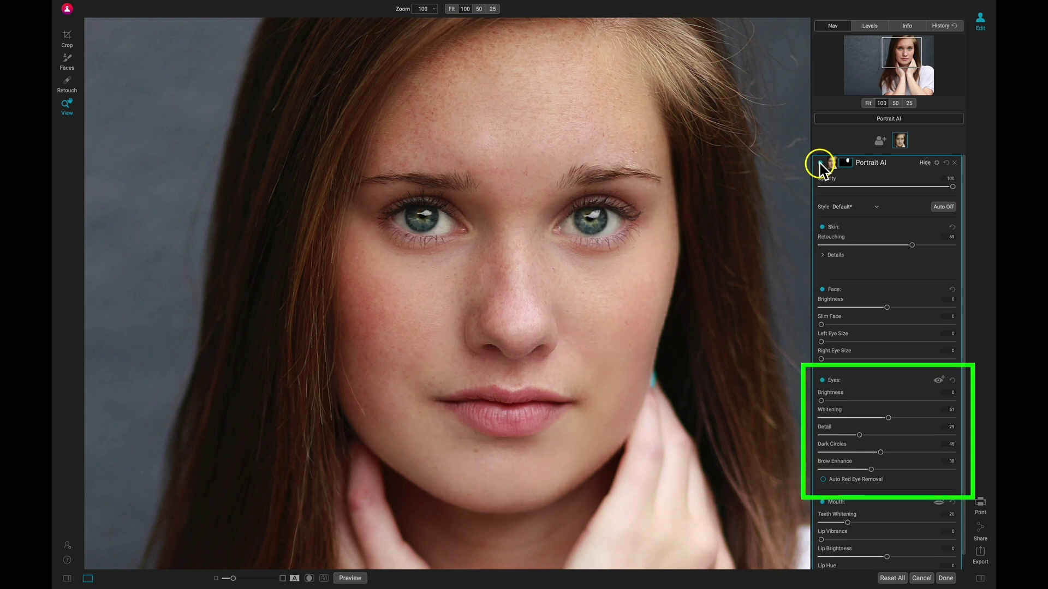